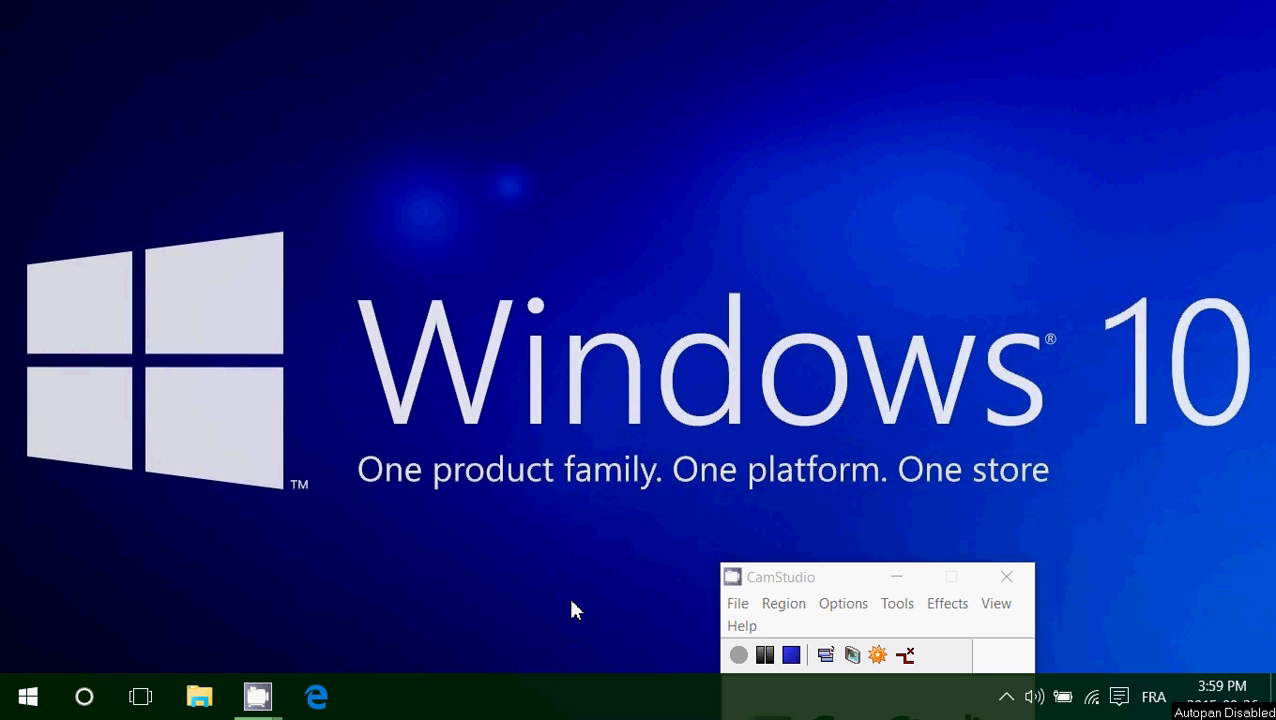
# Step: Search for 'this pc' and open This PC to list the folders and drives C:, D: and E:
pyautogui.click(85, 694)
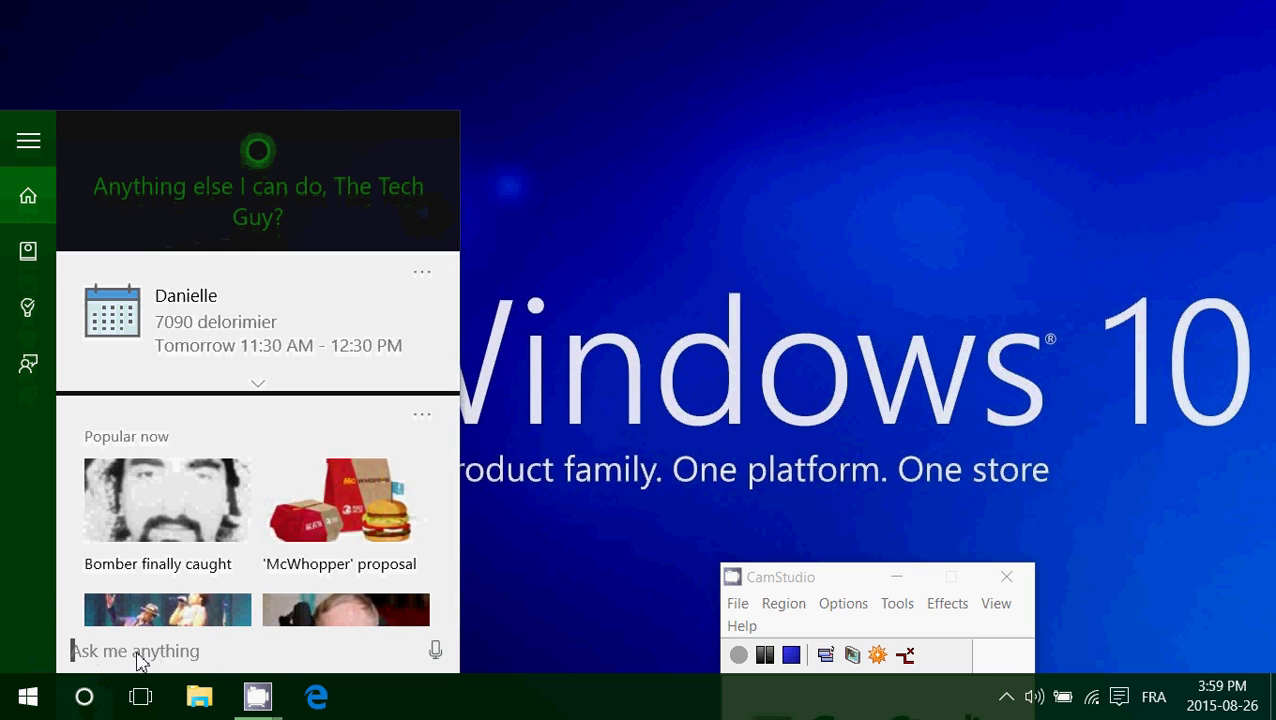
pyautogui.write('this pc')
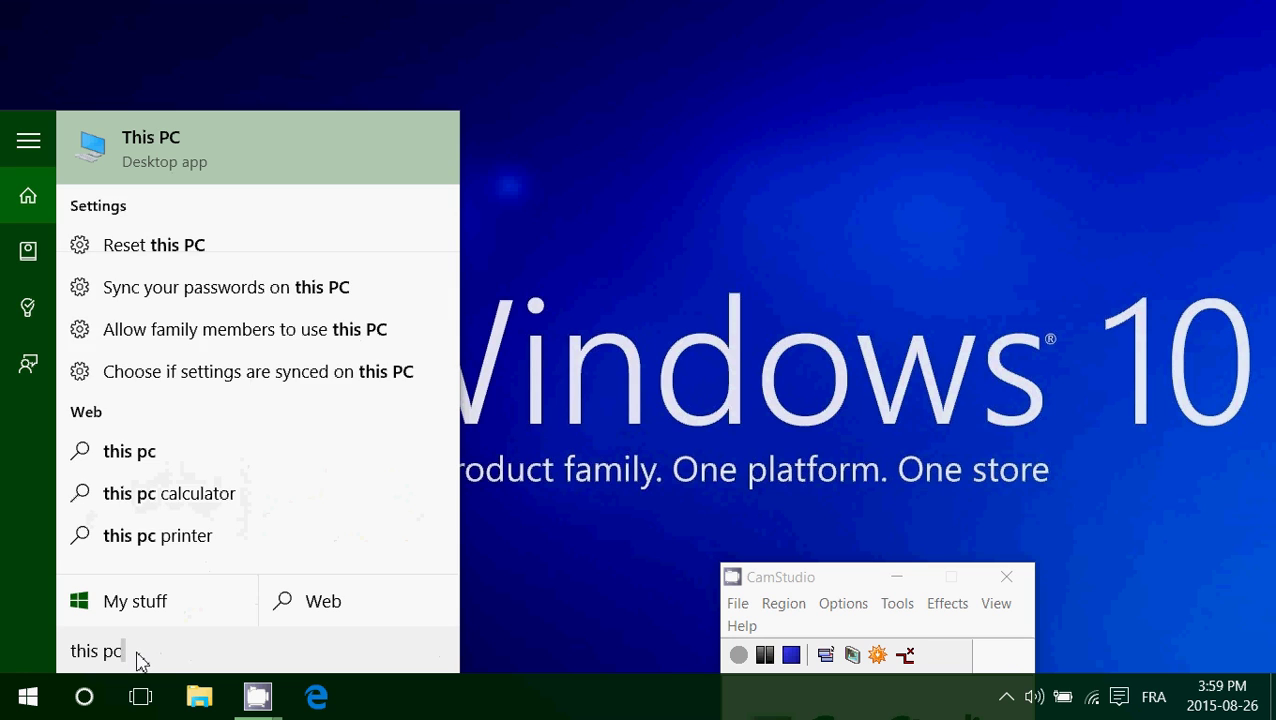
pyautogui.click(191, 151)
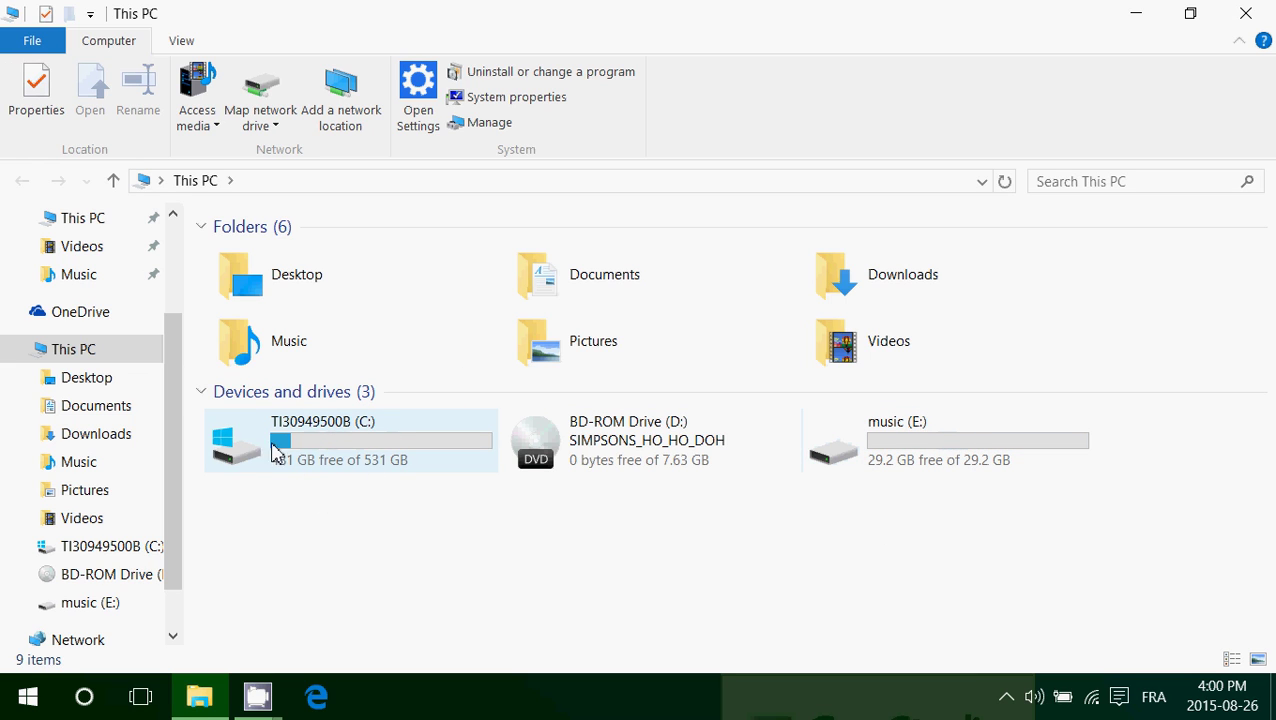
pyautogui.moveTo(308, 458)
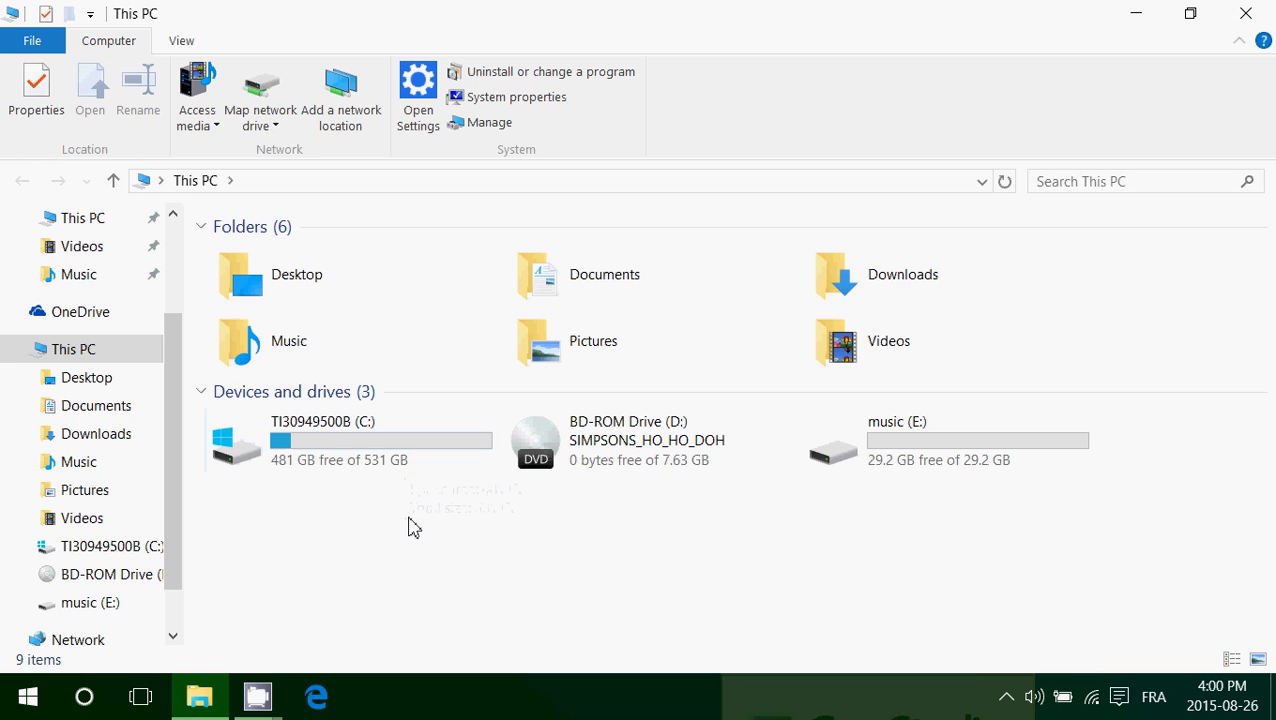
# Step: Check drive C:'s properties (50.2 GB used, 481 GB free), then close File Explorer
pyautogui.rightClick(370, 443)
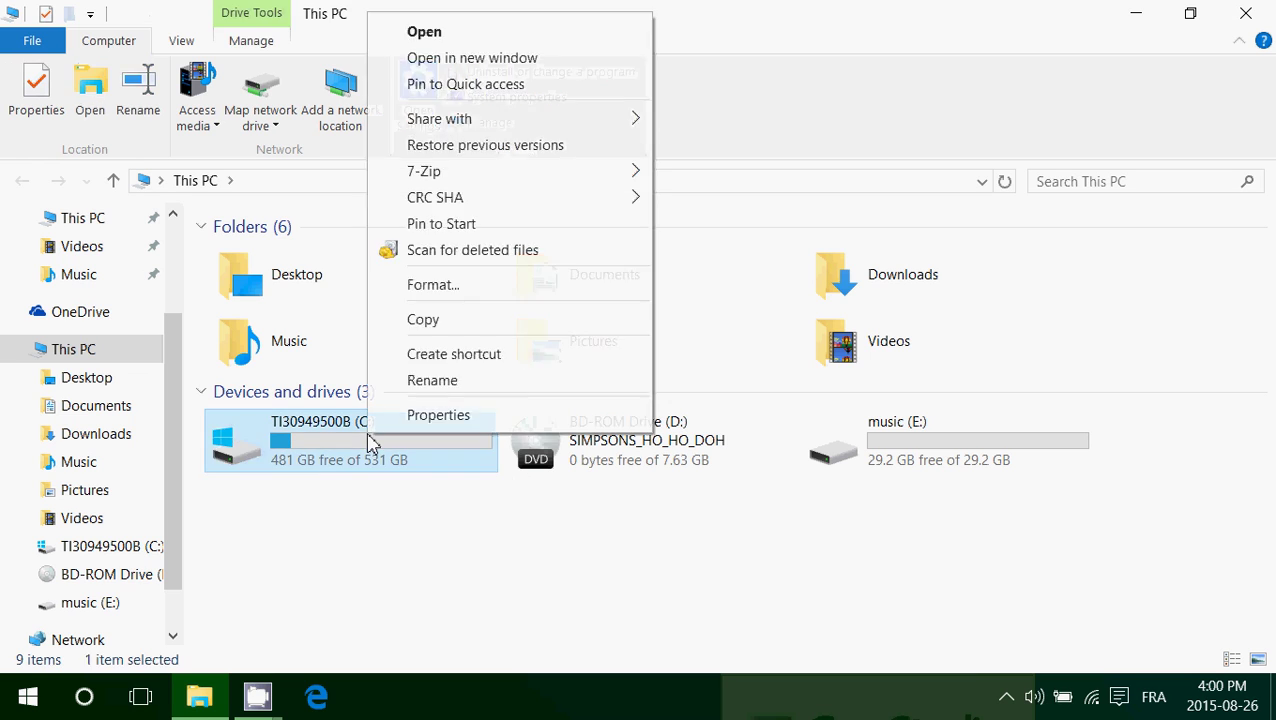
pyautogui.click(425, 418)
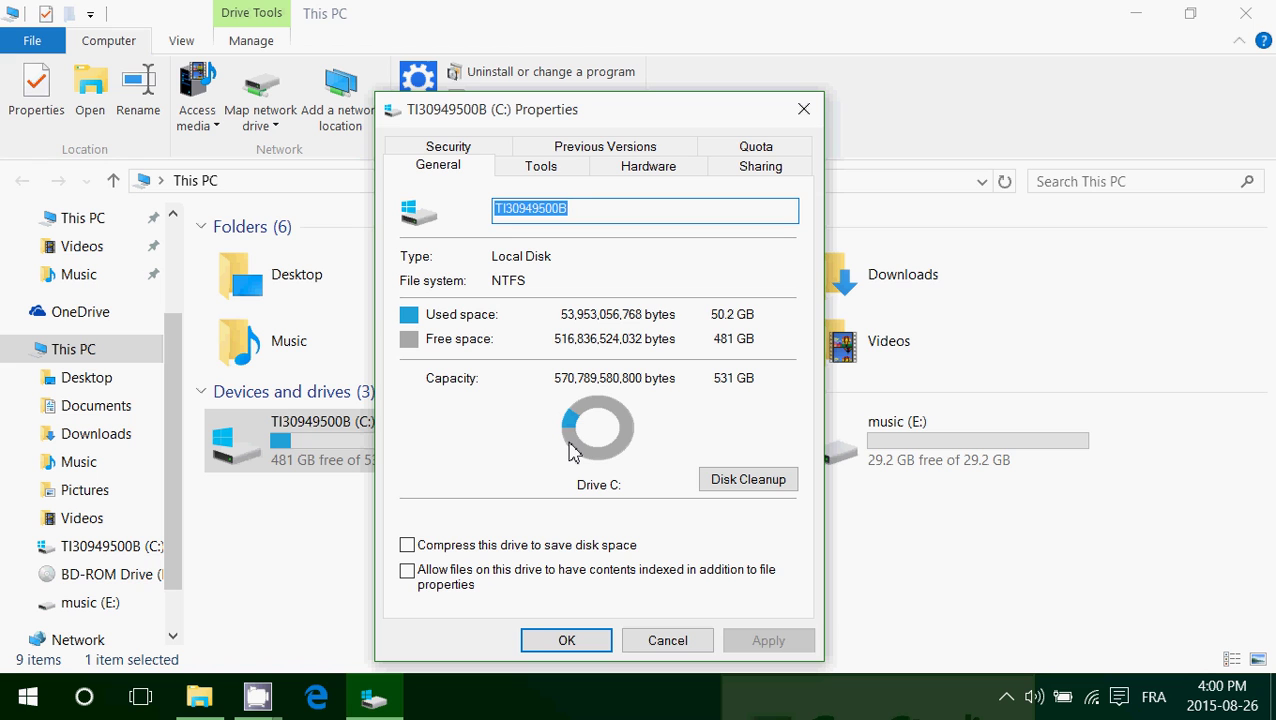
pyautogui.click(660, 641)
pyautogui.click(1245, 13)
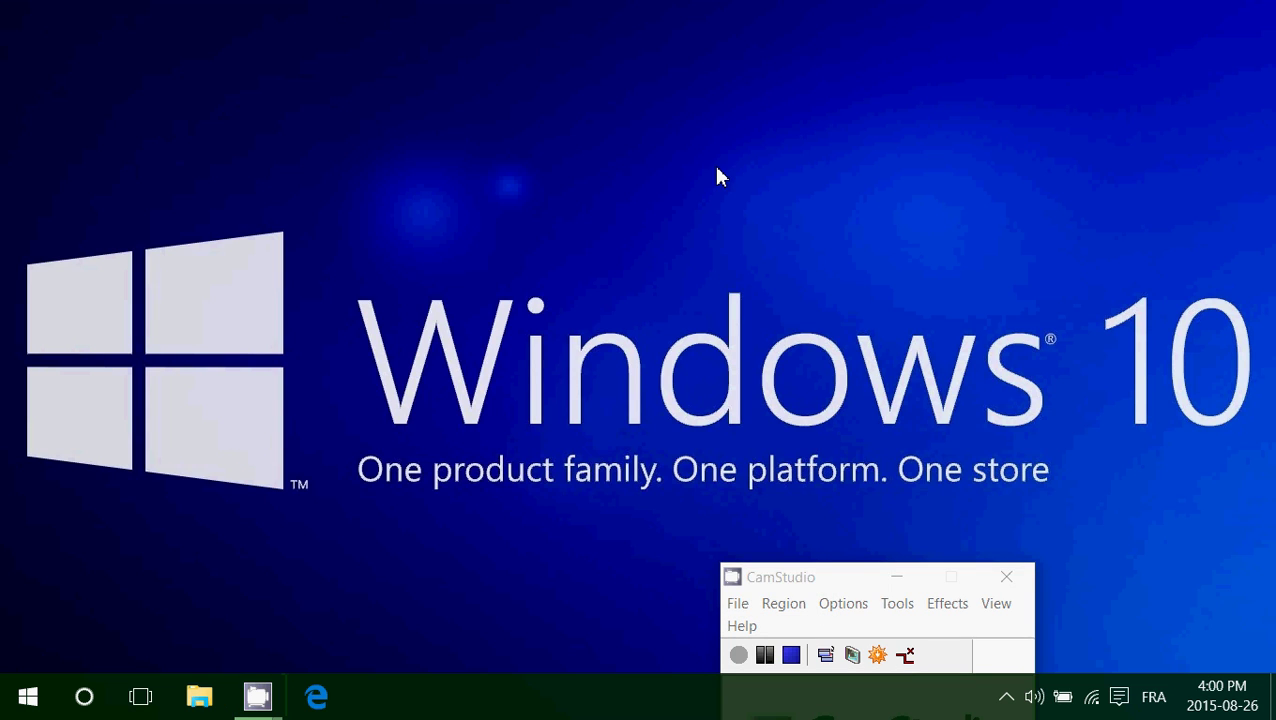
# Step: Search for 'storage' to bring up the Storage system settings result
pyautogui.click(86, 700)
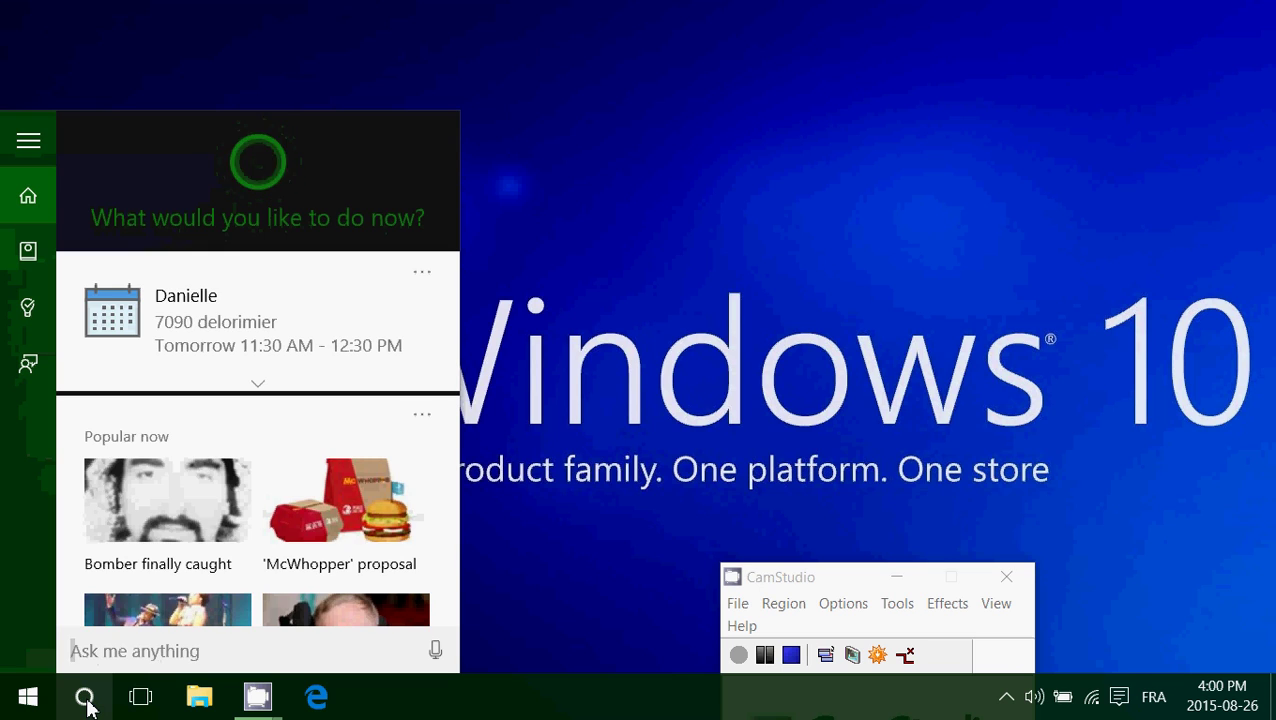
pyautogui.write('storage')
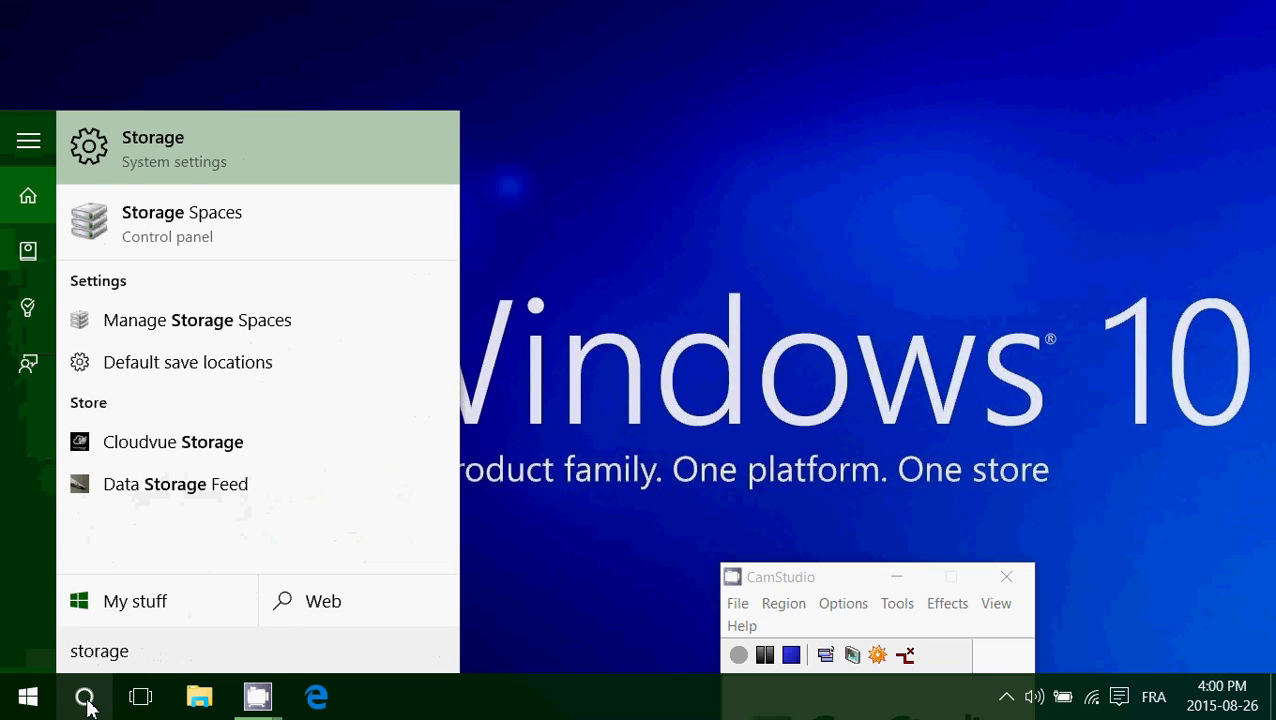
# Step: Open the Storage settings page and keep new videos saving to This PC (C:)
pyautogui.click(218, 166)
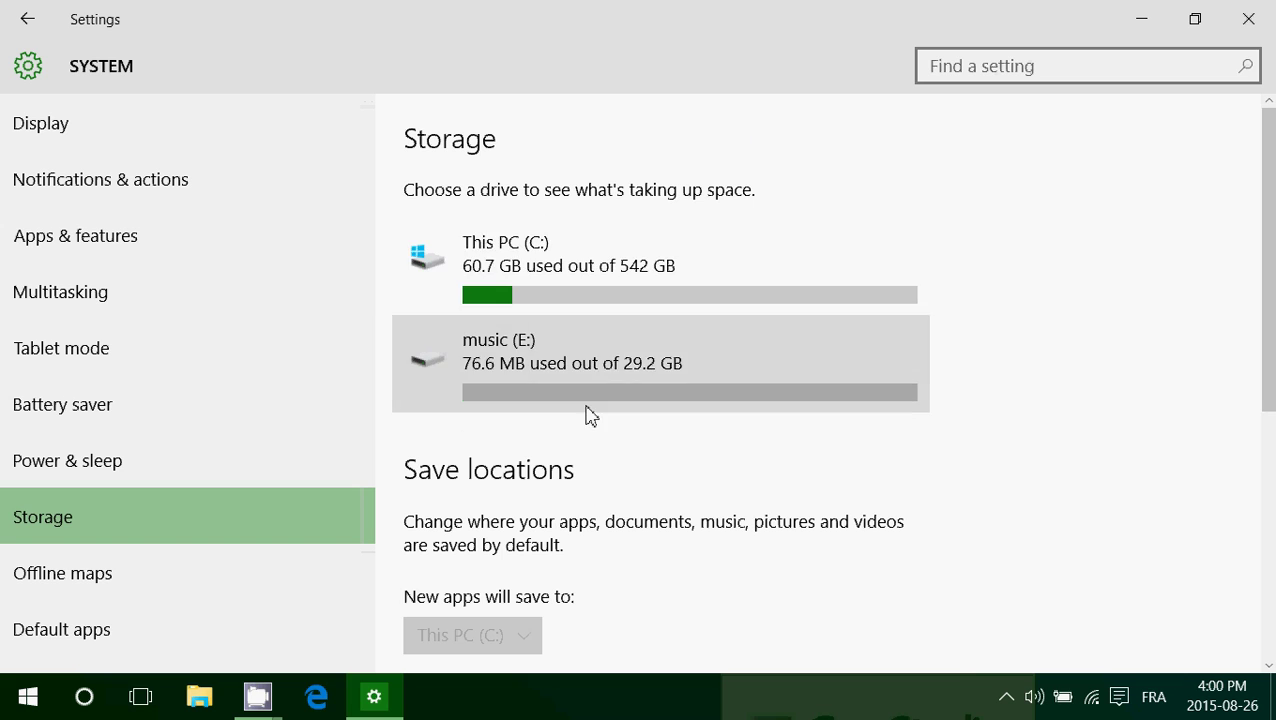
pyautogui.scroll(-3, 985, 473)
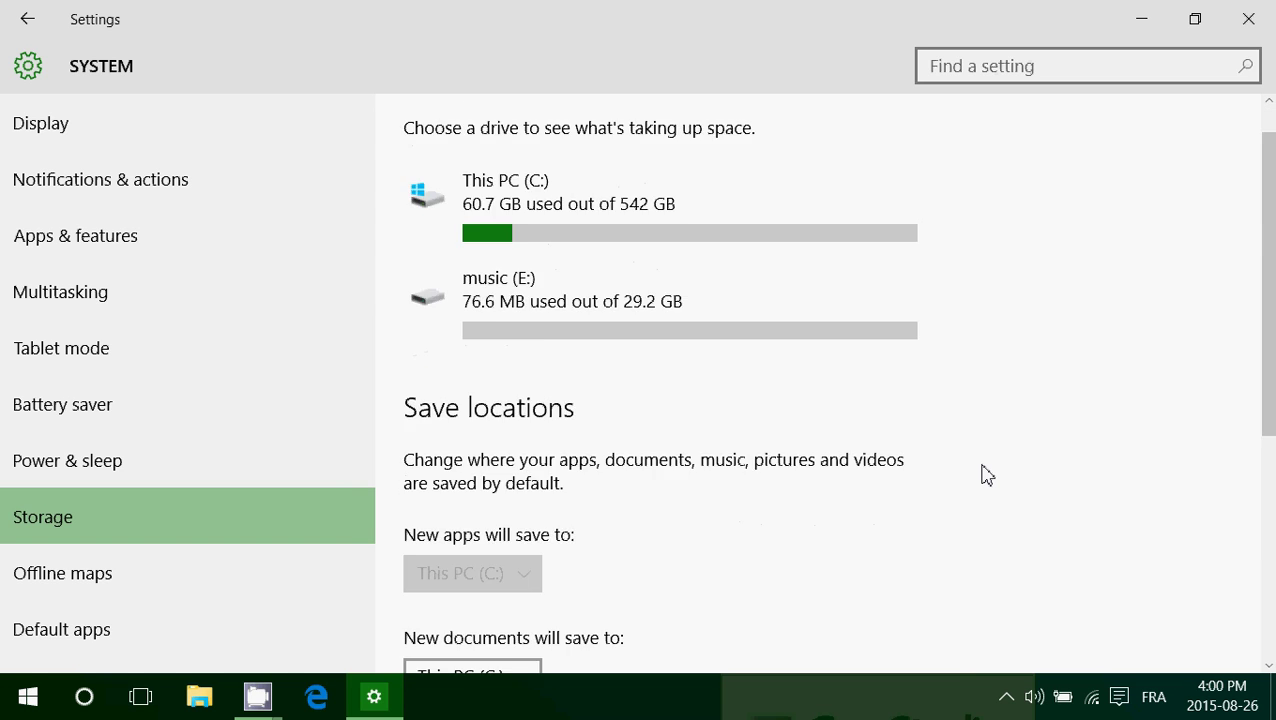
pyautogui.scroll(3, 985, 473)
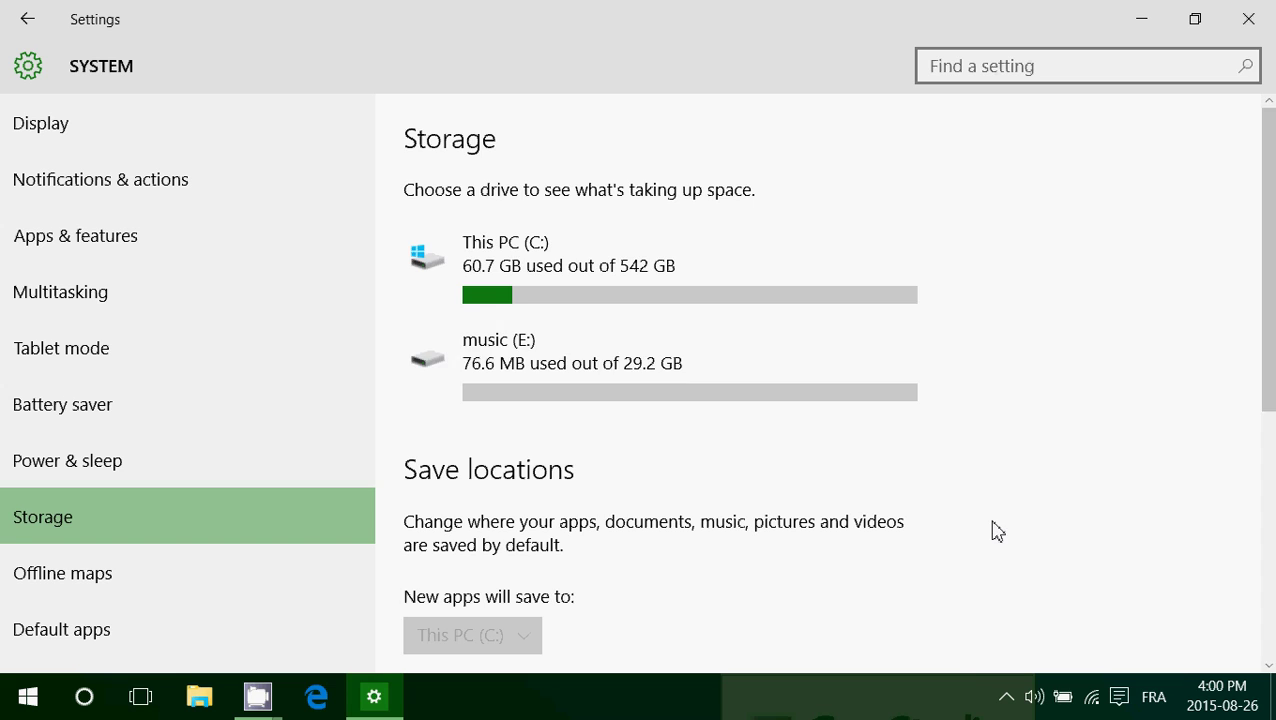
pyautogui.scroll(-4, 795, 418)
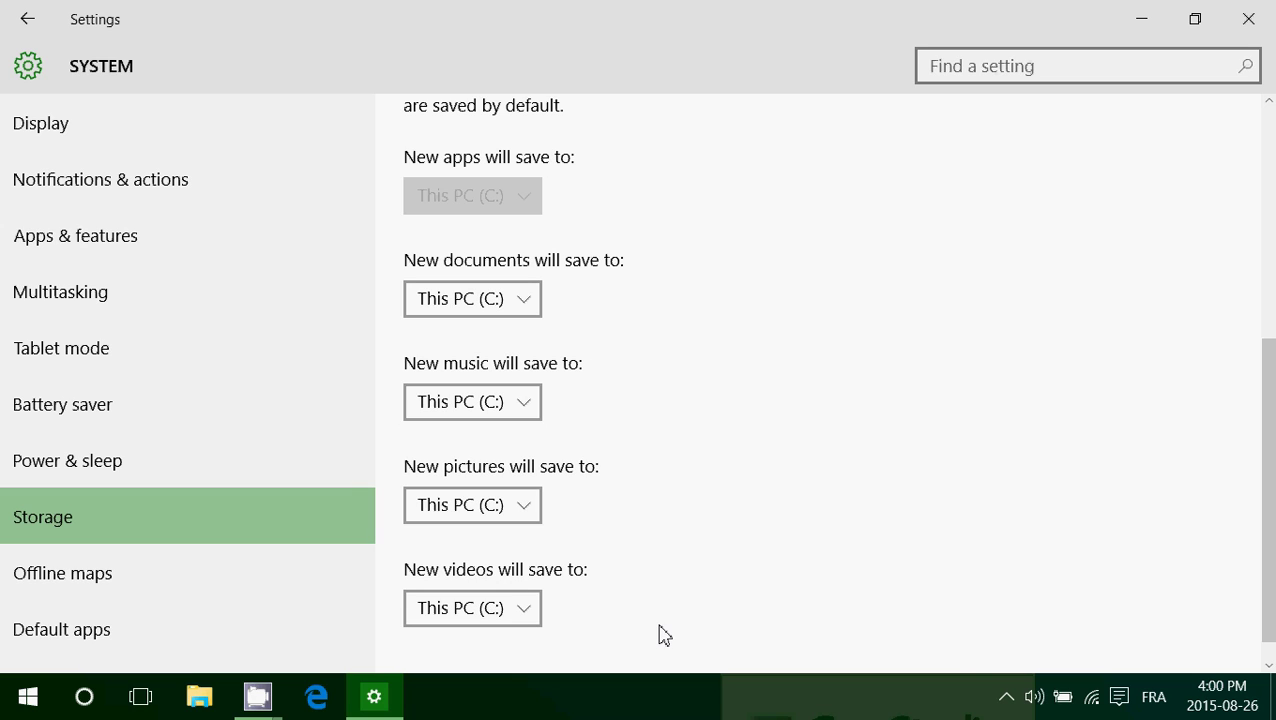
pyautogui.click(500, 612)
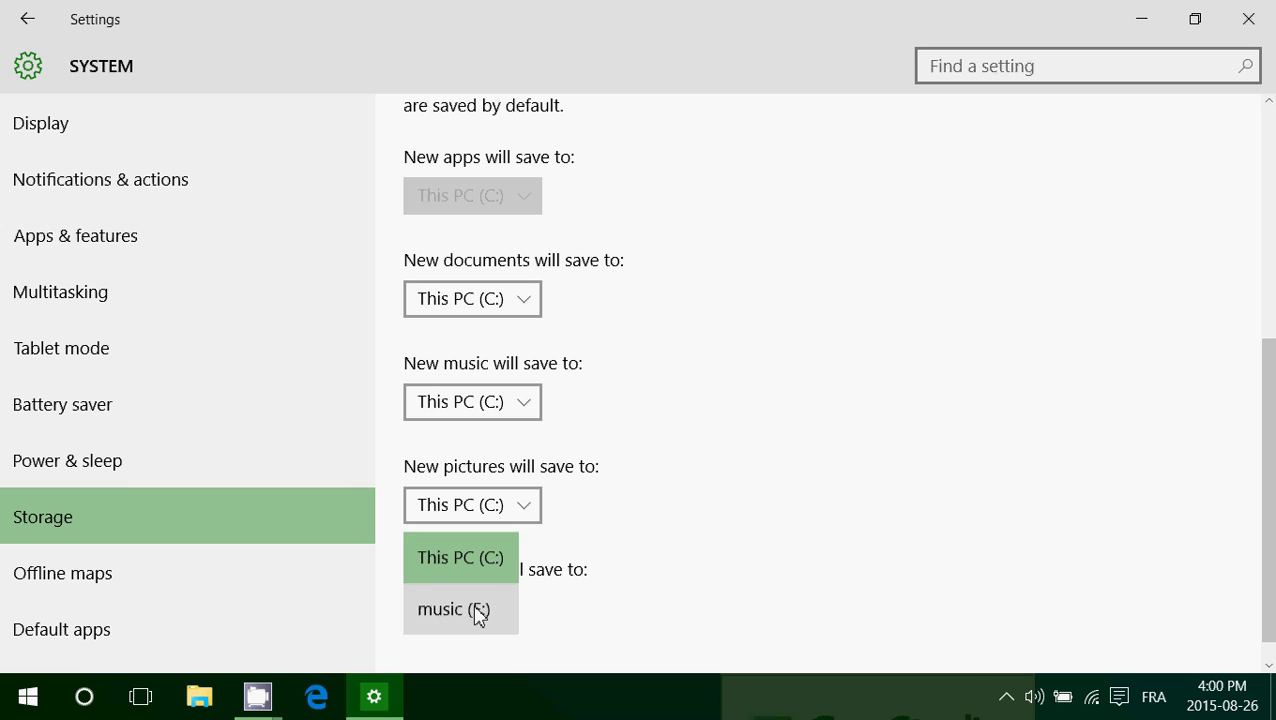
pyautogui.click(764, 390)
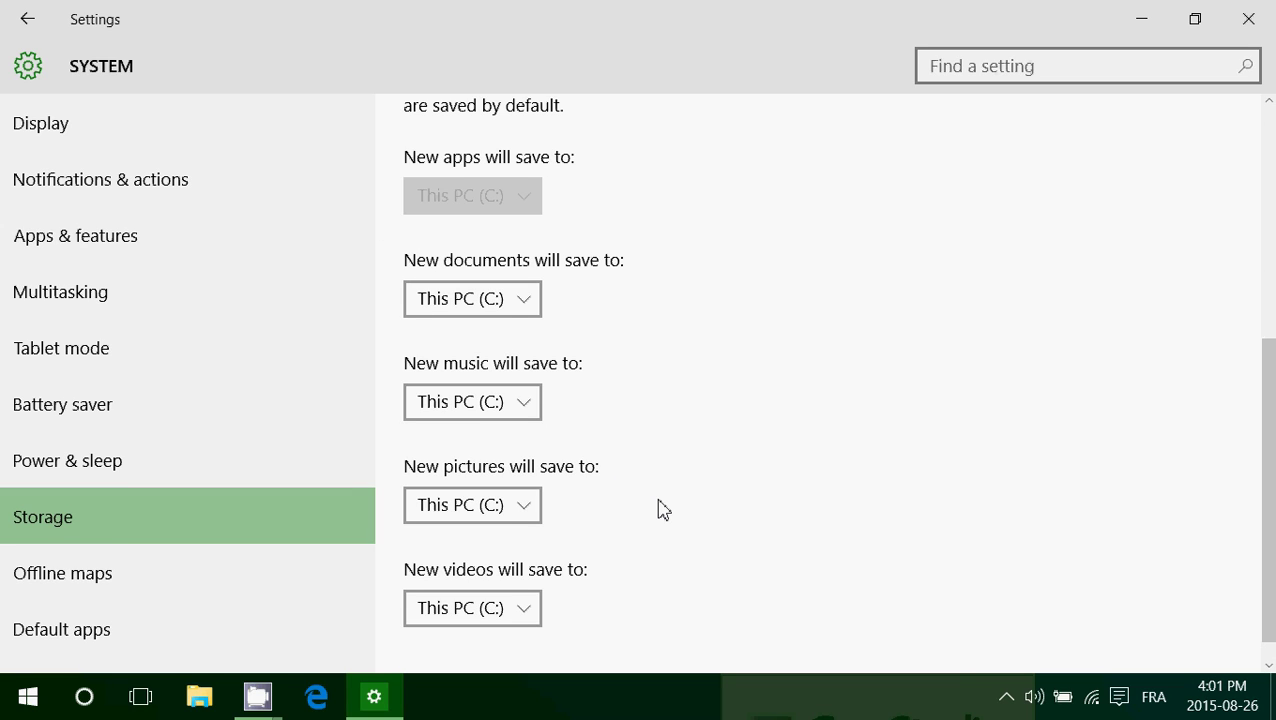
# Step: Scroll back to the drive list: C: 60.7 GB of 542 GB, music (E:) 76.6 MB of 29.2 GB
pyautogui.scroll(2, 658, 510)
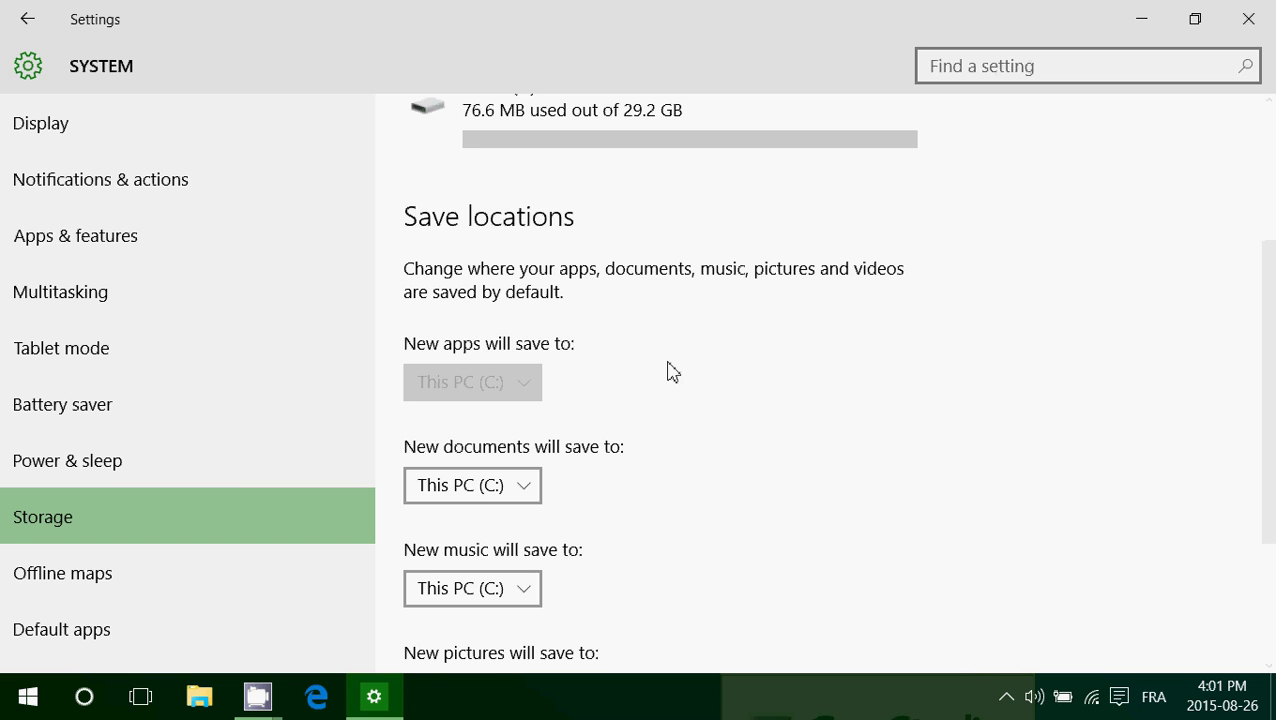
pyautogui.scroll(3, 701, 365)
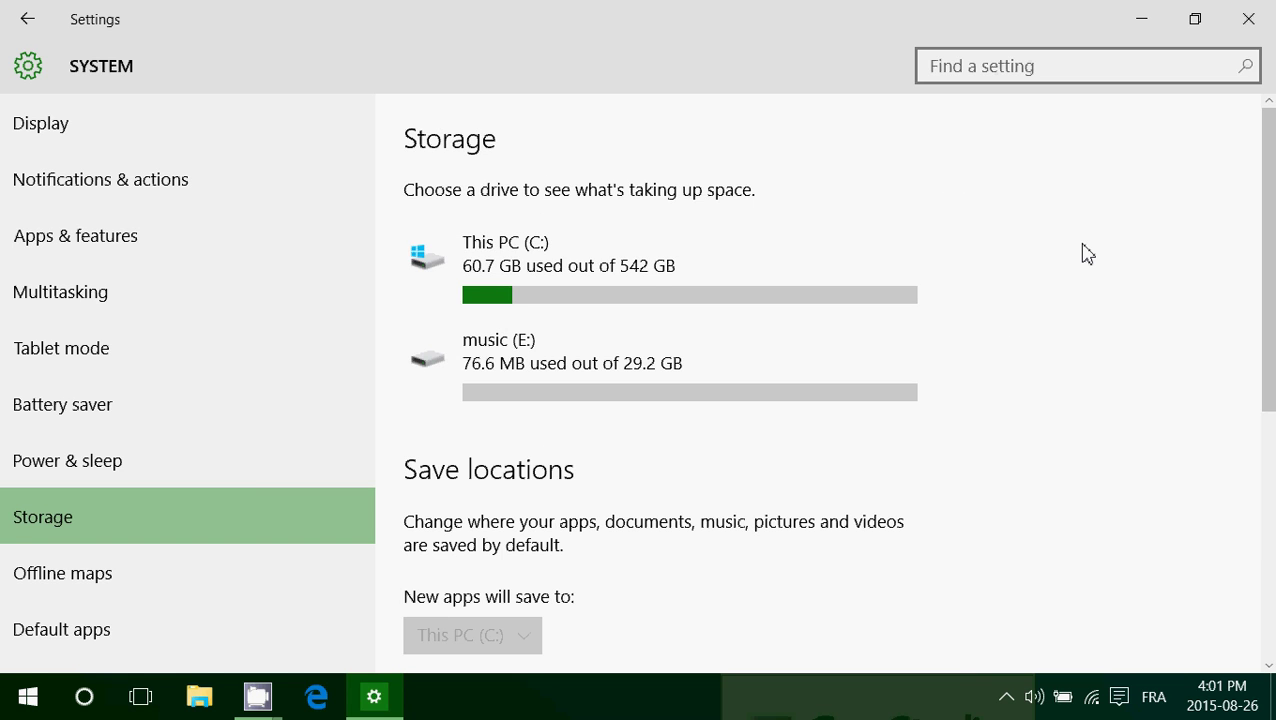
# Step: Open This PC (C:) usage and review System 35.5 GB, Apps 9.76 GB, Temporary files 4.39 GB
pyautogui.click(680, 282)
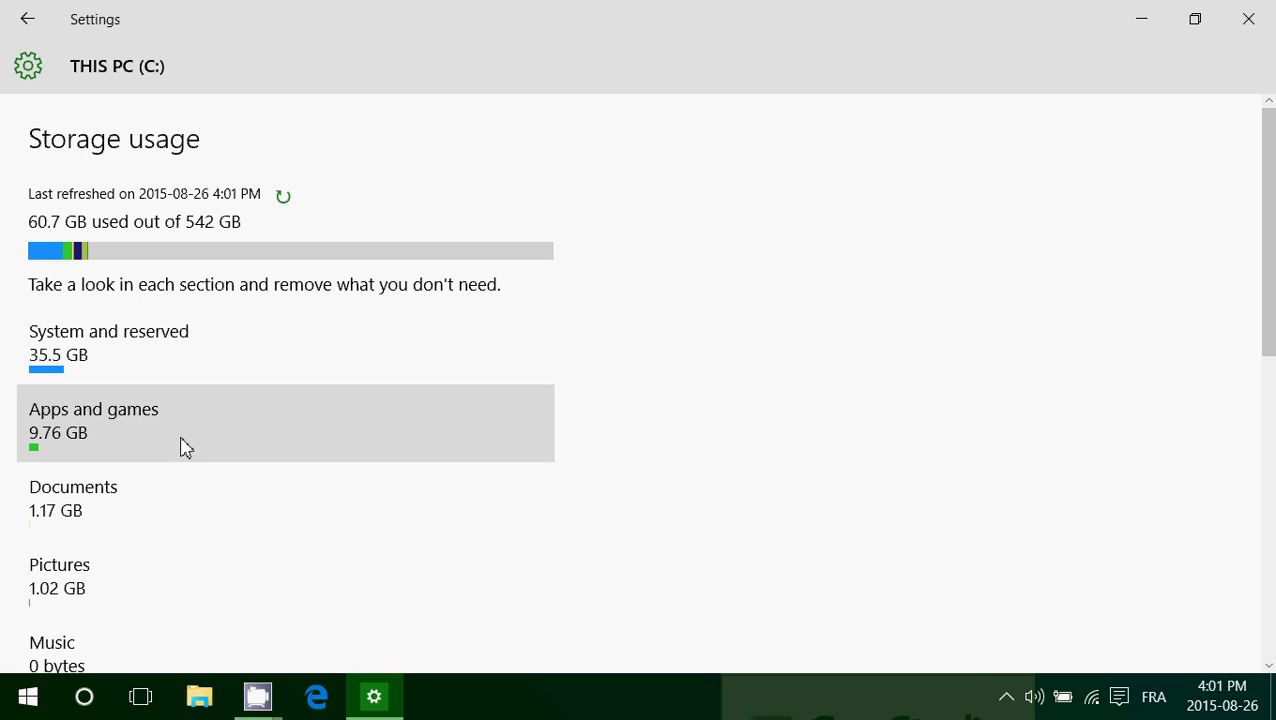
pyautogui.scroll(-1, 178, 447)
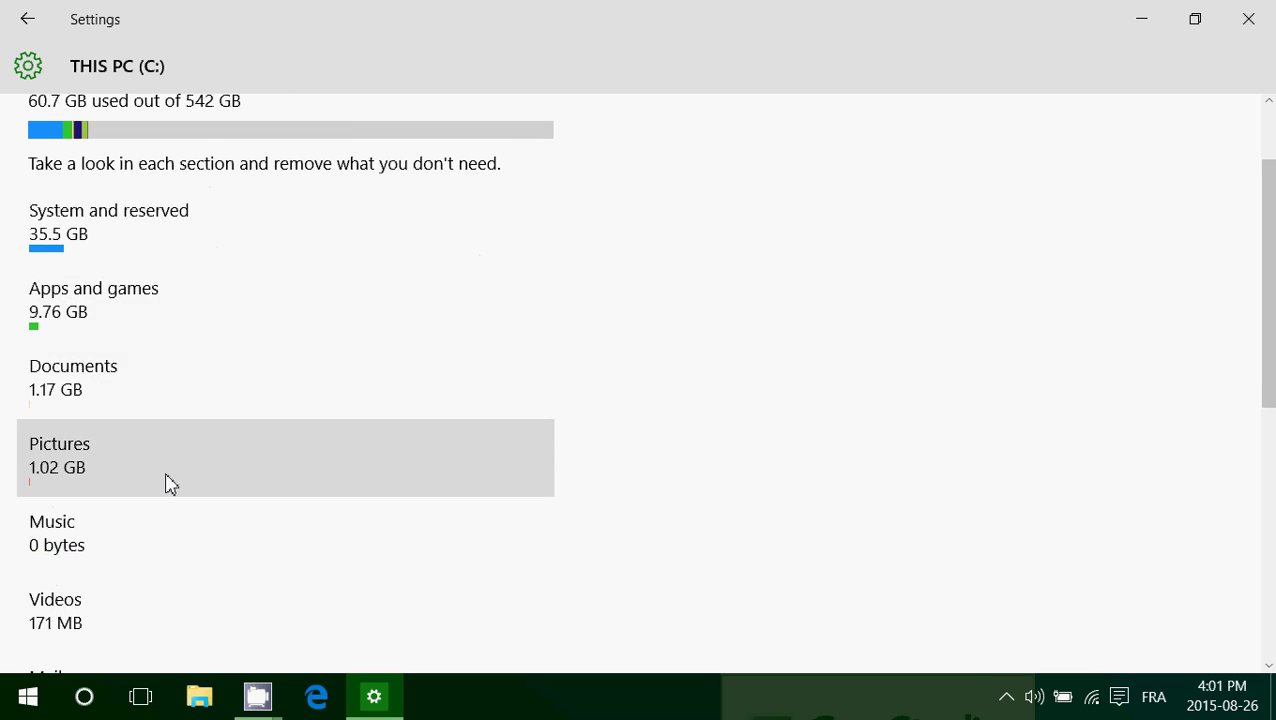
pyautogui.scroll(-1, 190, 563)
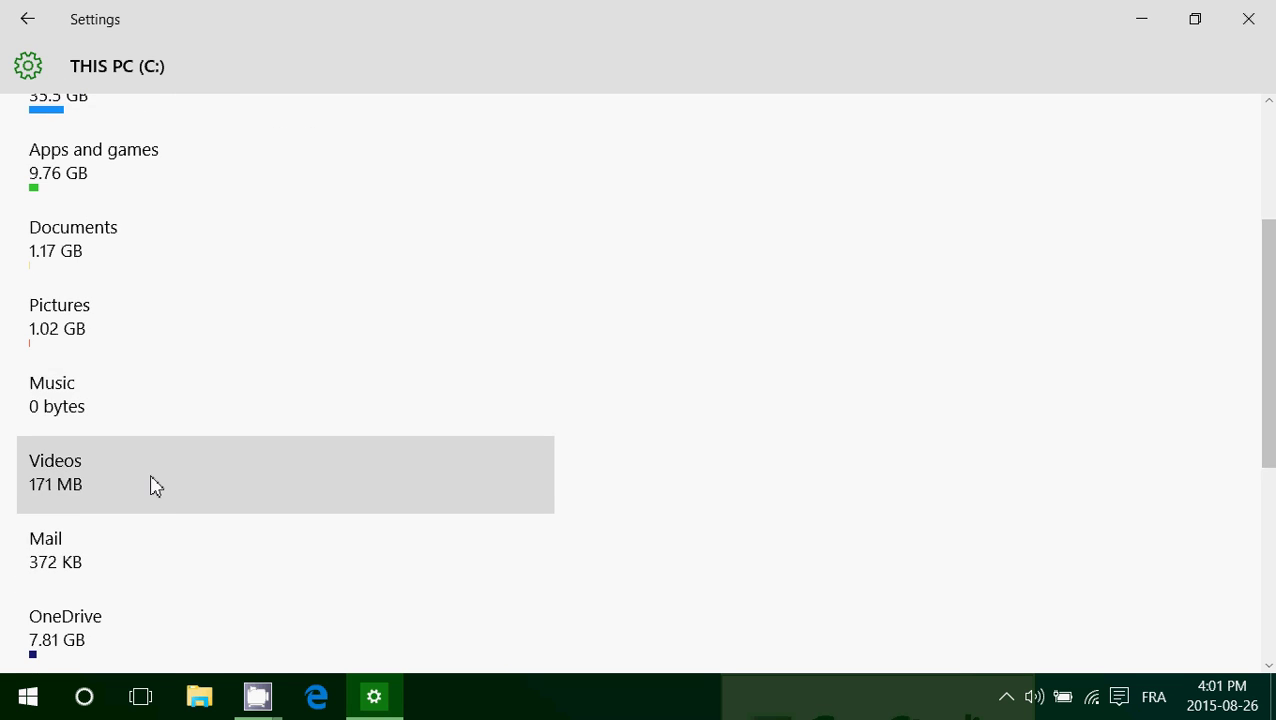
pyautogui.scroll(-1, 180, 593)
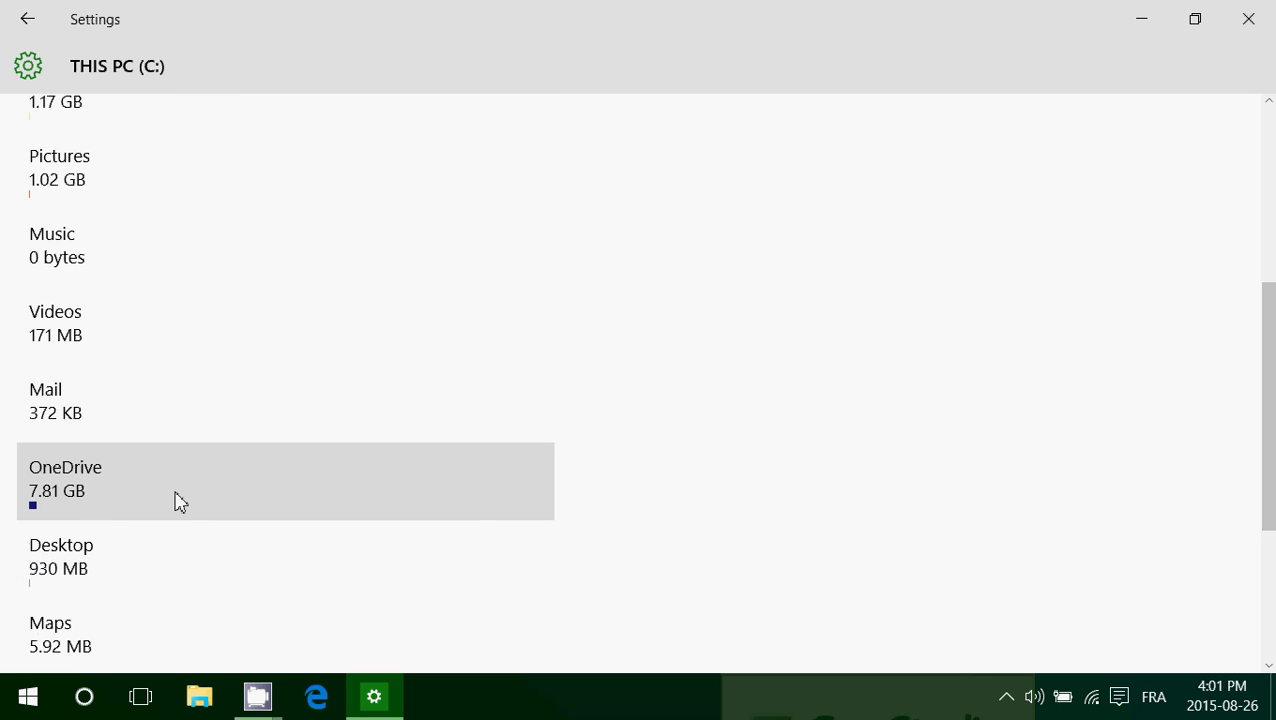
pyautogui.scroll(-2, 165, 524)
pyautogui.scroll(-1, 166, 524)
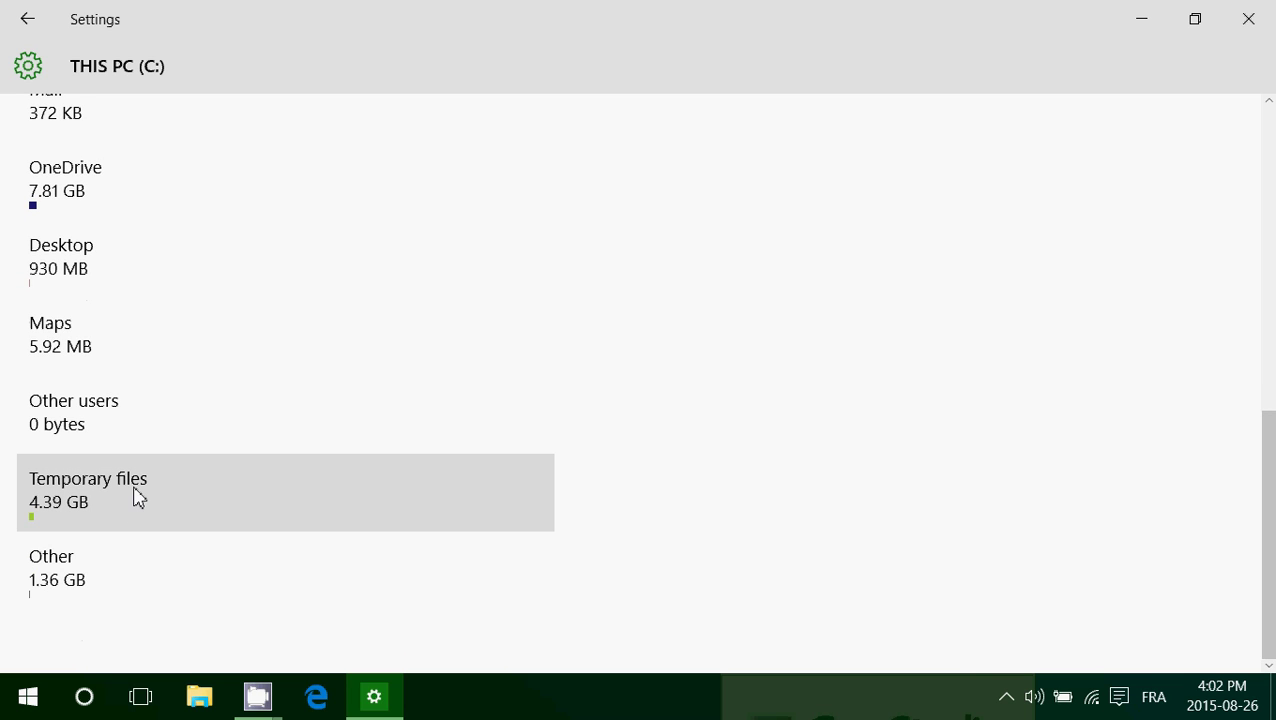
pyautogui.click(177, 500)
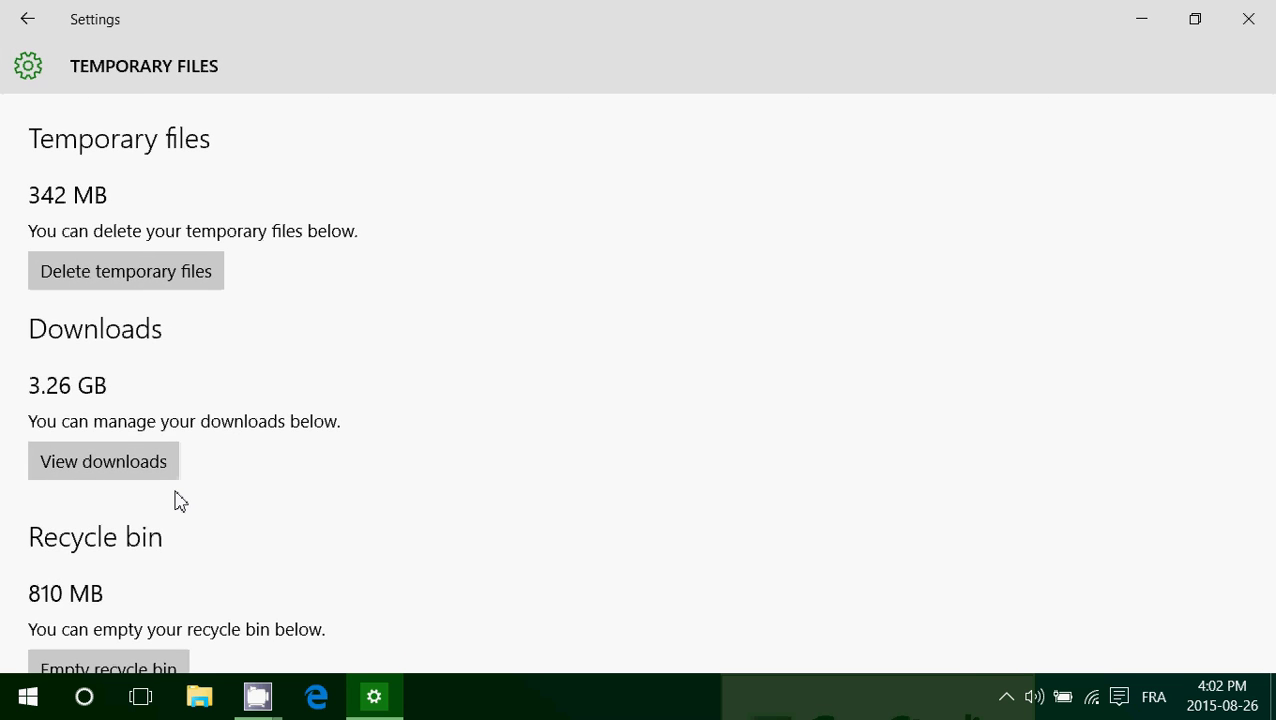
pyautogui.click(27, 22)
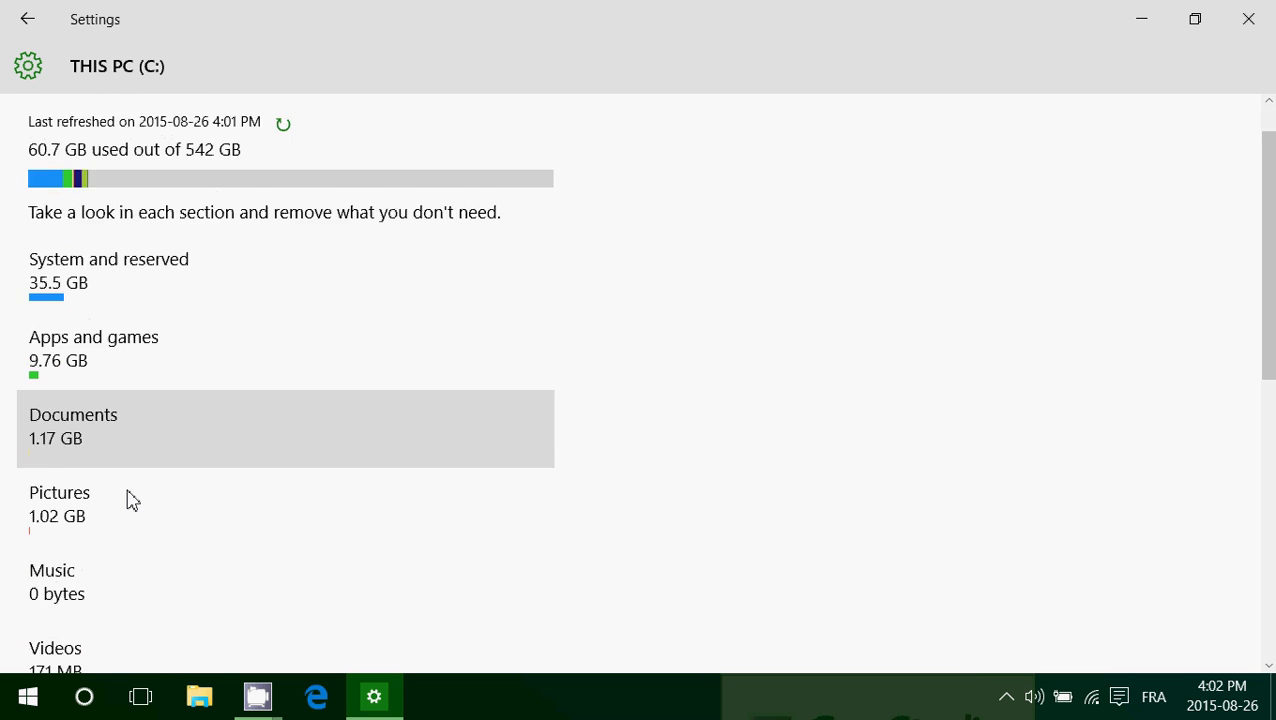
pyautogui.scroll(-6, 130, 500)
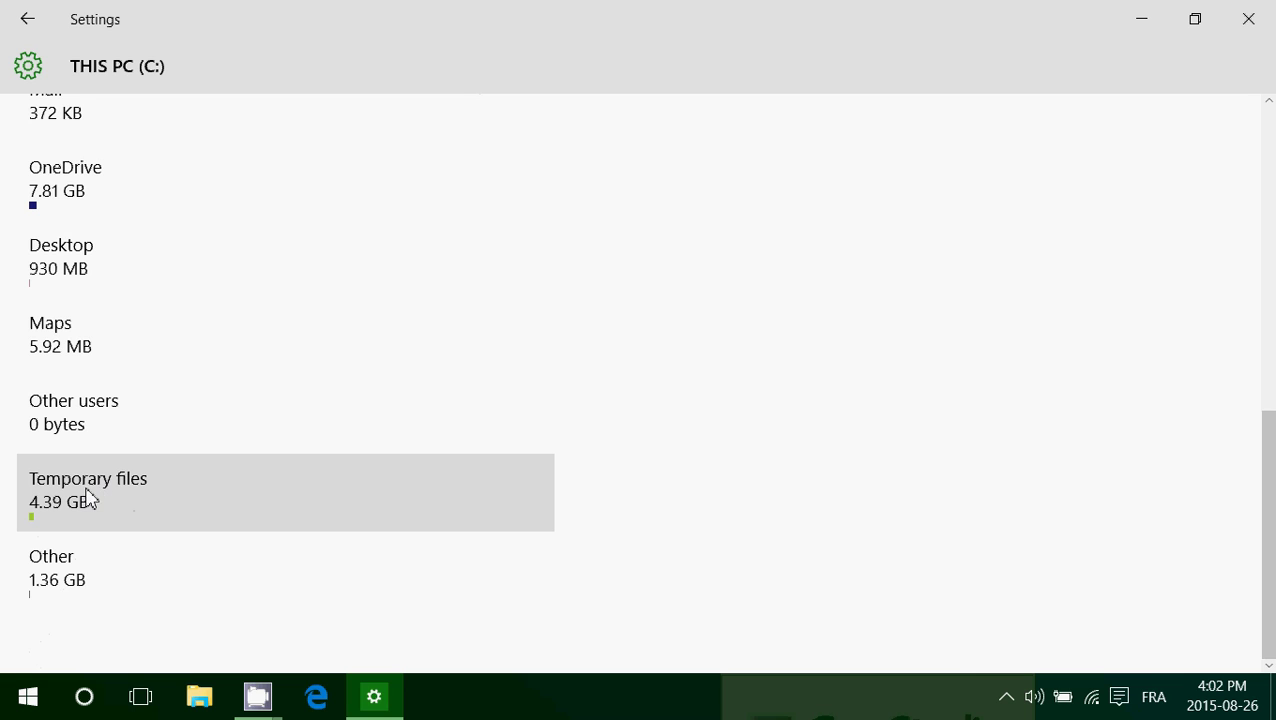
pyautogui.click(86, 500)
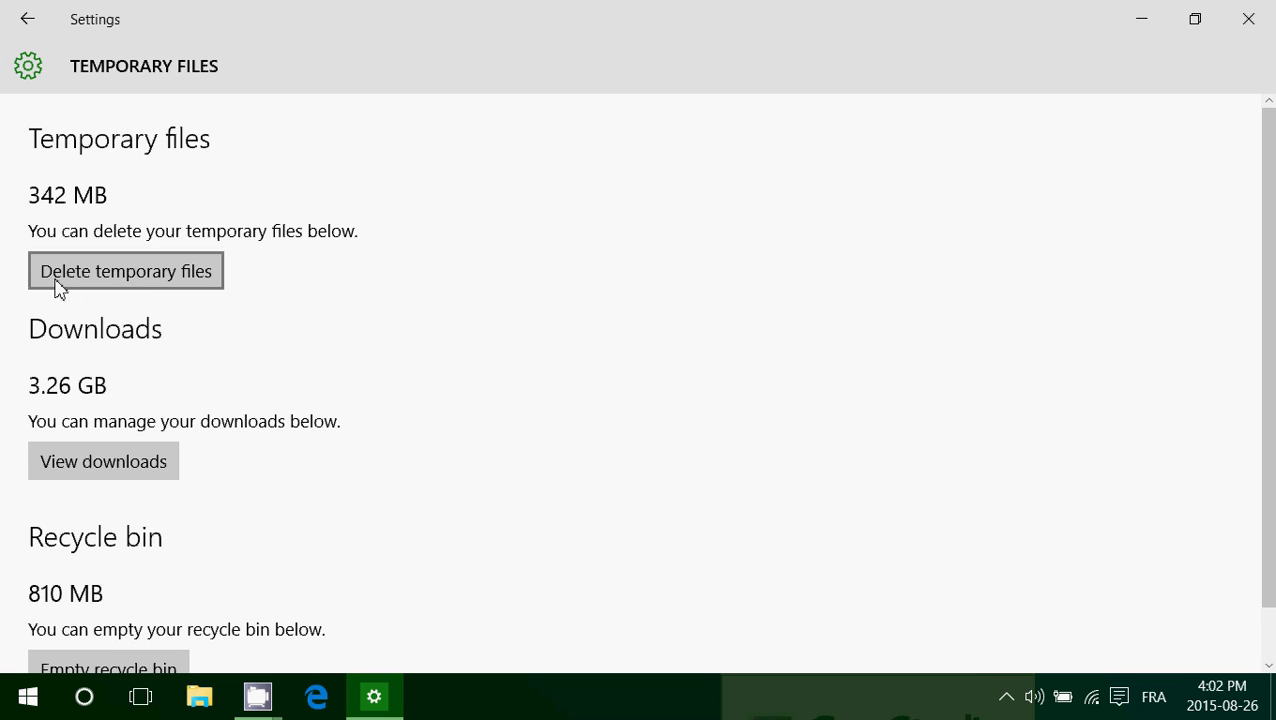
pyautogui.scroll(-1, 328, 527)
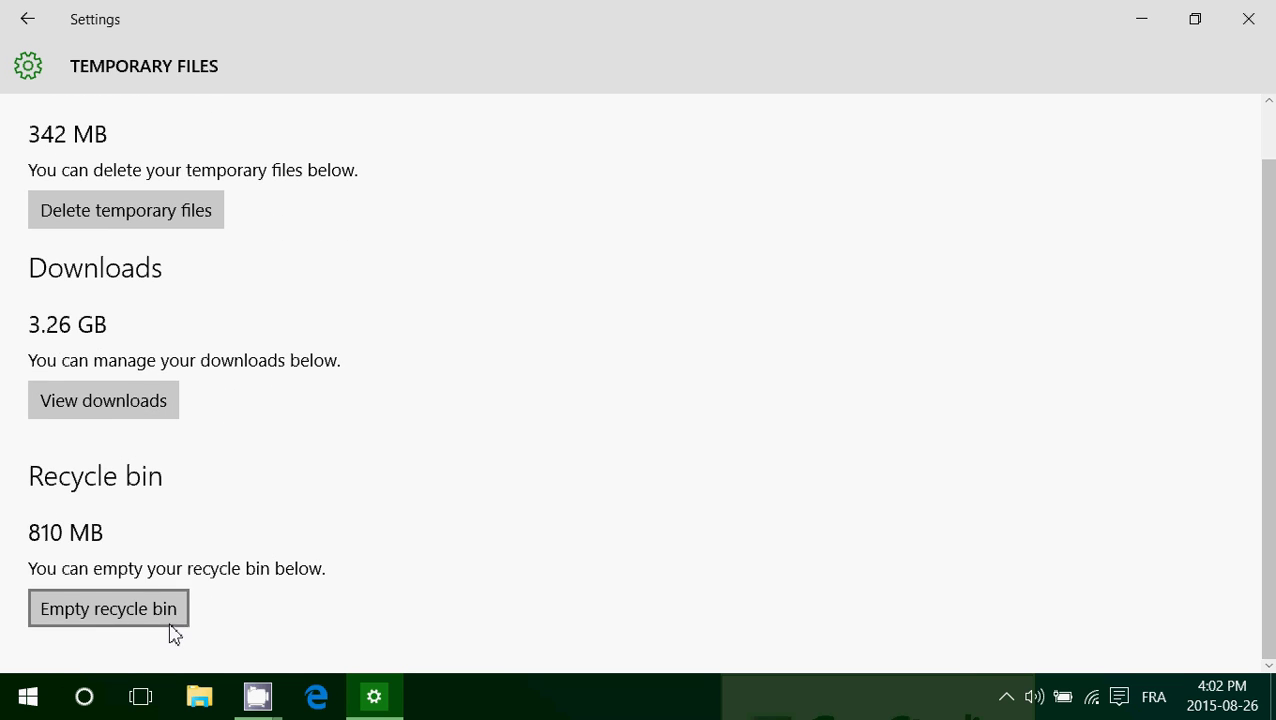
pyautogui.click(27, 24)
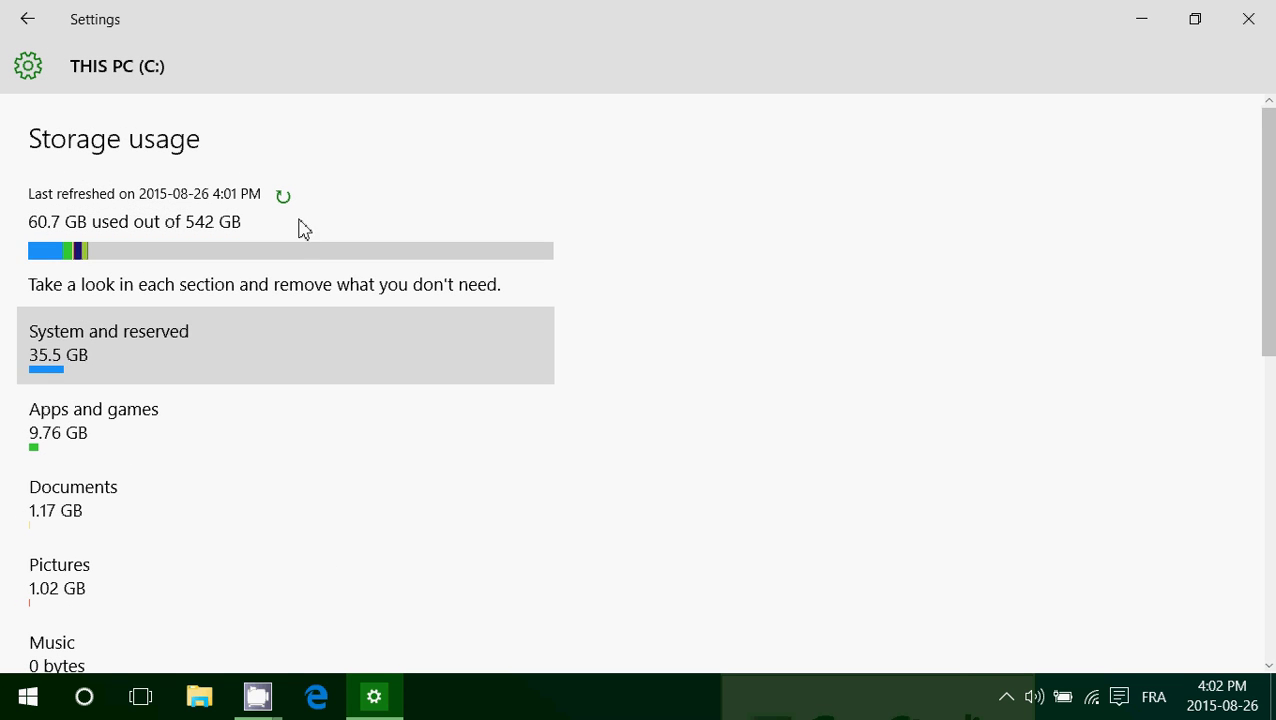
# Step: View music (E:)'s usage breakdown (76.6 MB system, 20.0 KB documents), then return to the drive list
pyautogui.click(24, 22)
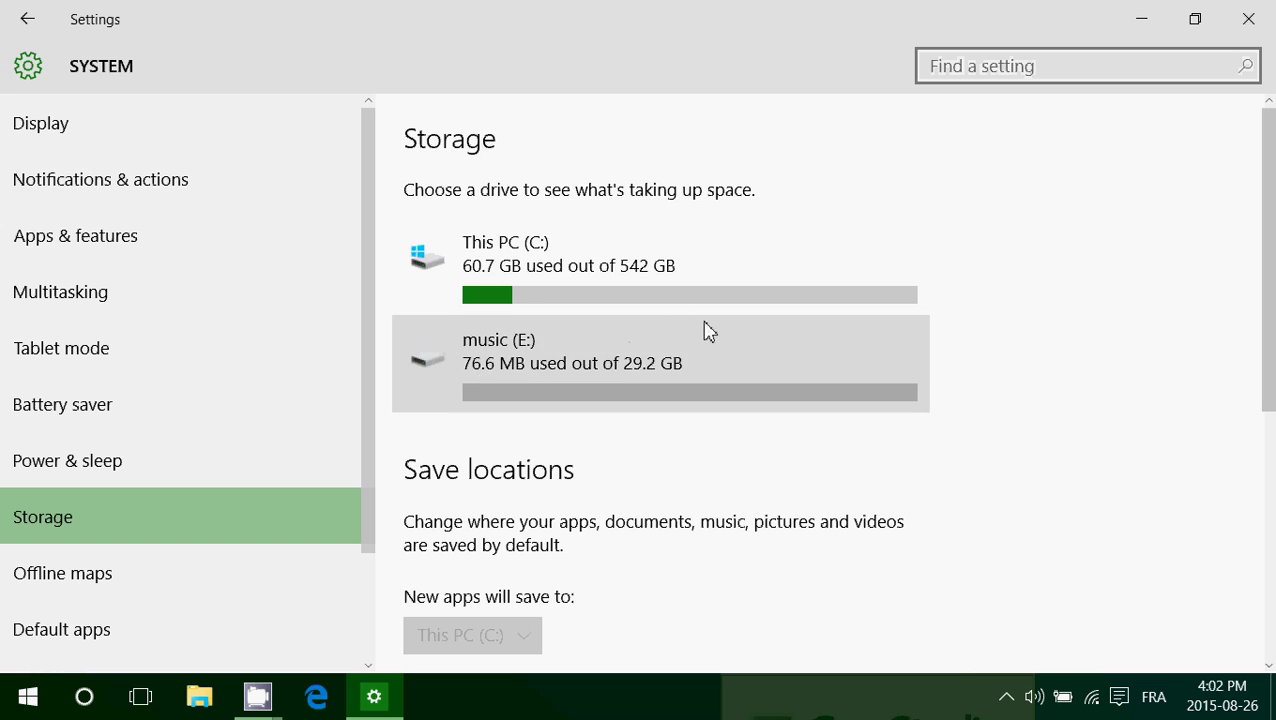
pyautogui.click(616, 358)
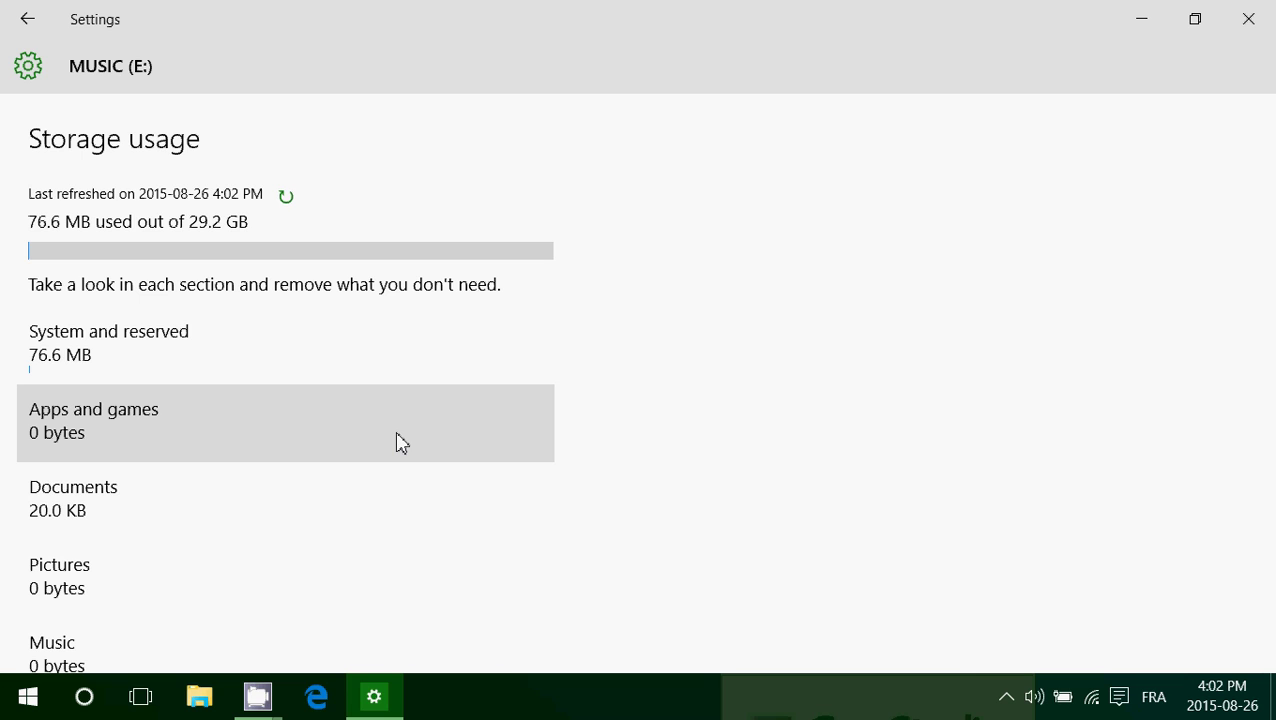
pyautogui.scroll(-4, 400, 443)
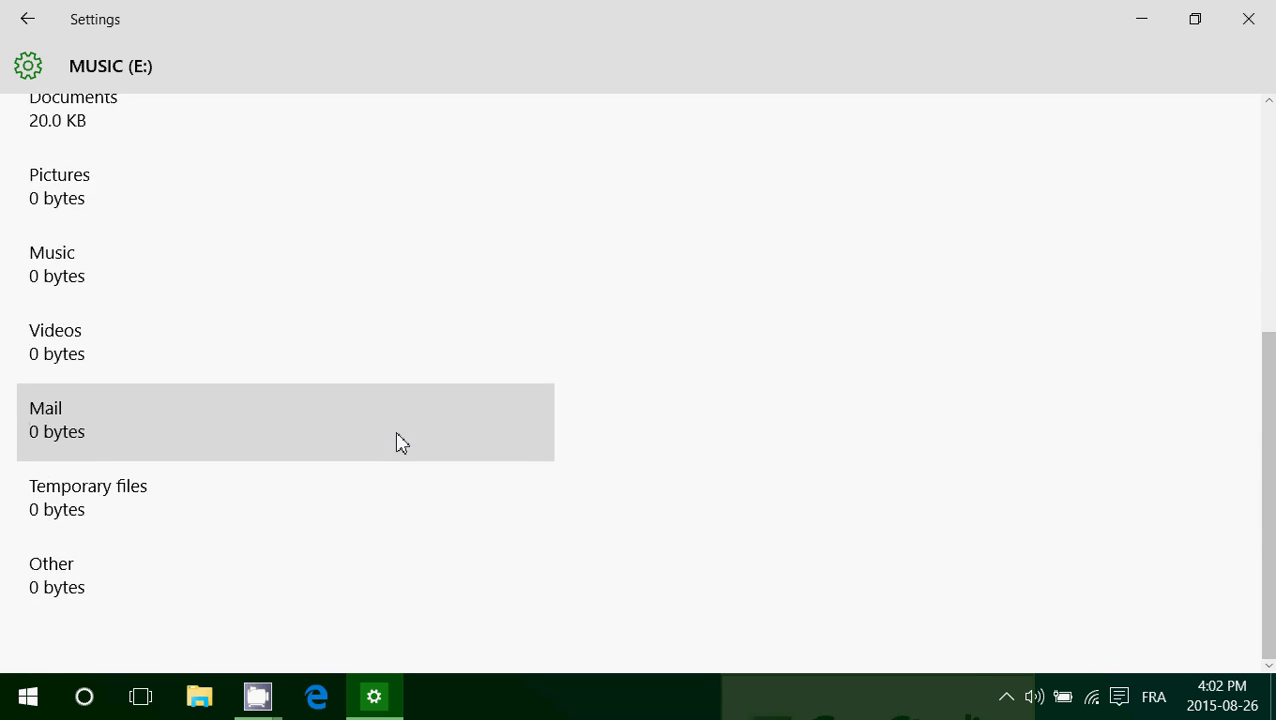
pyautogui.scroll(4, 400, 443)
pyautogui.click(26, 19)
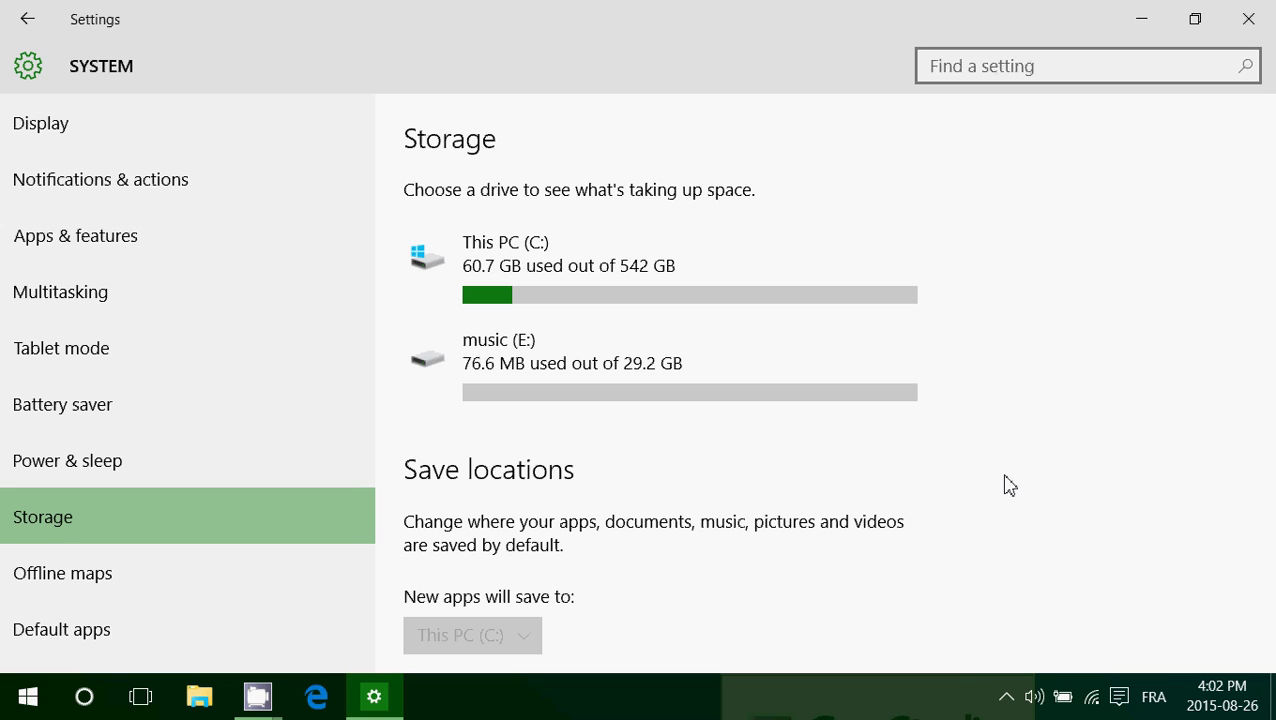
# Step: Close the Settings window to return to the desktop
pyautogui.click(1247, 24)
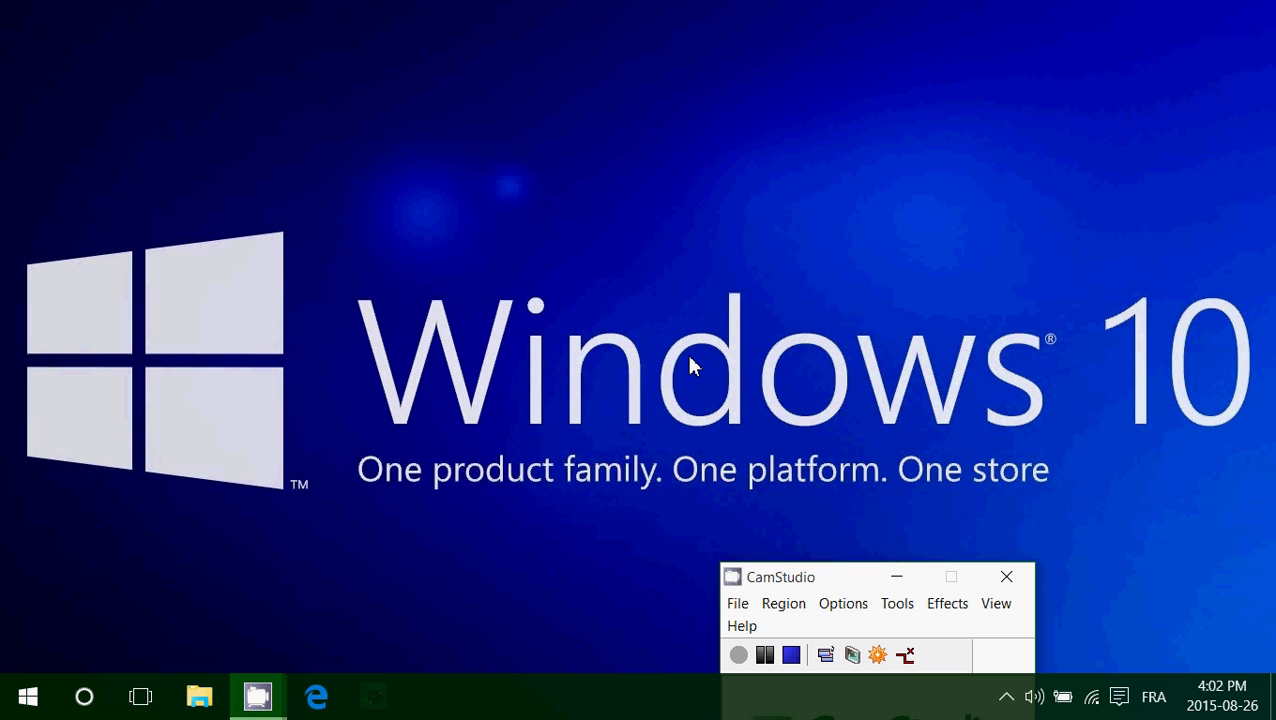